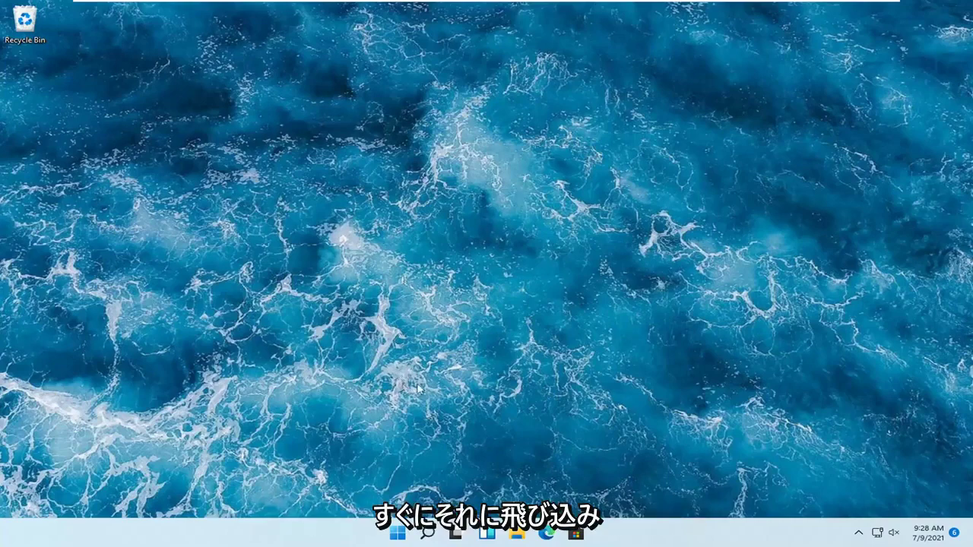
- Open Windows Settings from the Start right-click menu and go to System › Troubleshoot
right_click(397, 533)
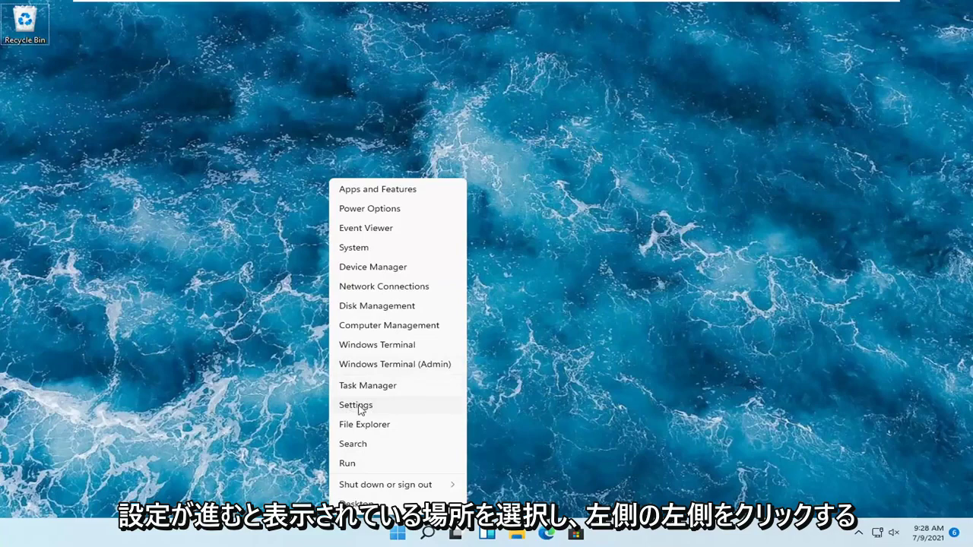
click(357, 405)
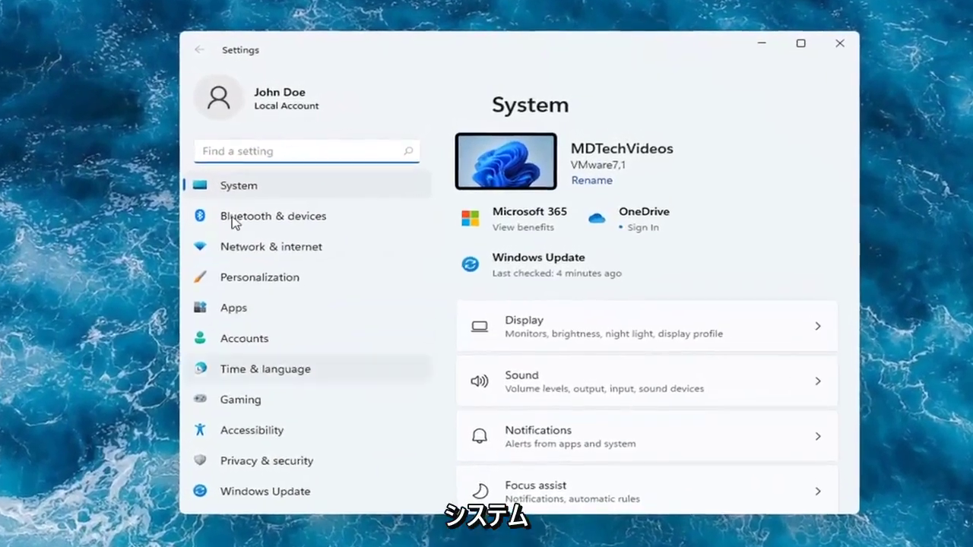
click(223, 186)
scroll(627, 403, down, 3)
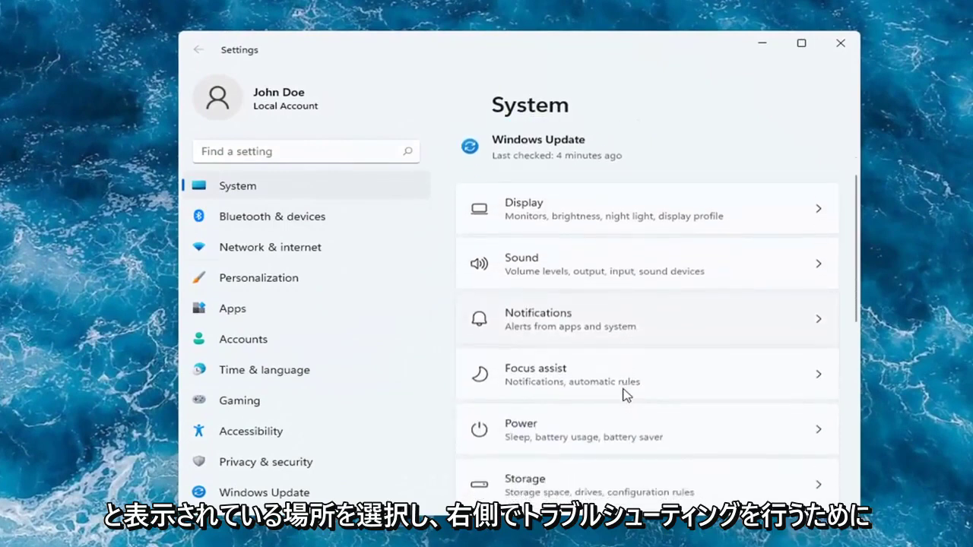
scroll(621, 393, down, 2)
scroll(623, 395, down, 3)
scroll(593, 373, down, 2)
scroll(560, 373, down, 1)
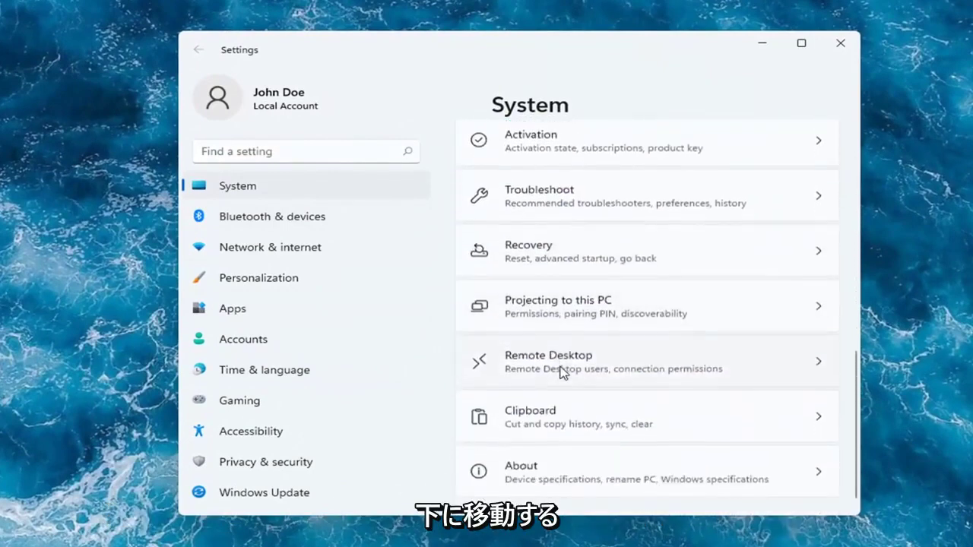
scroll(560, 381, up, 5)
scroll(508, 330, down, 2)
scroll(510, 331, down, 2)
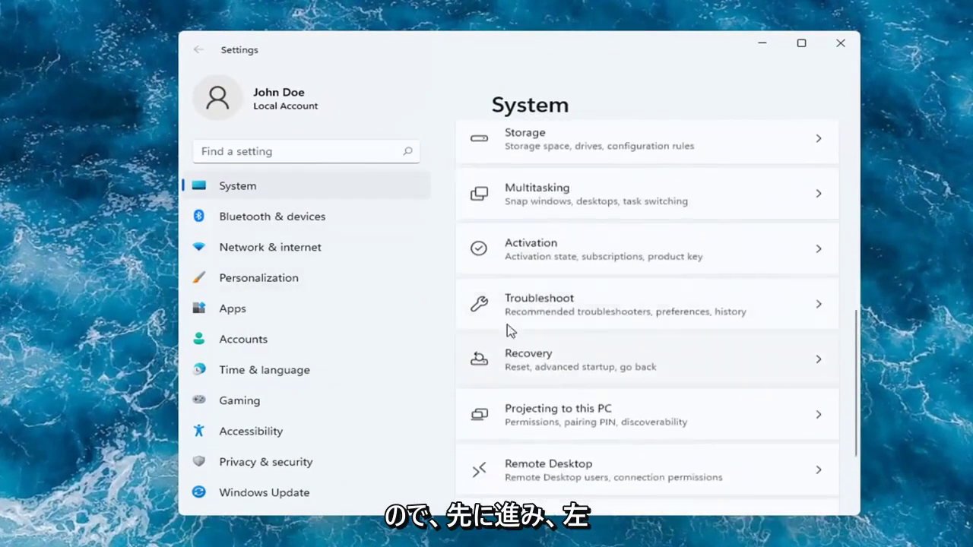
click(608, 320)
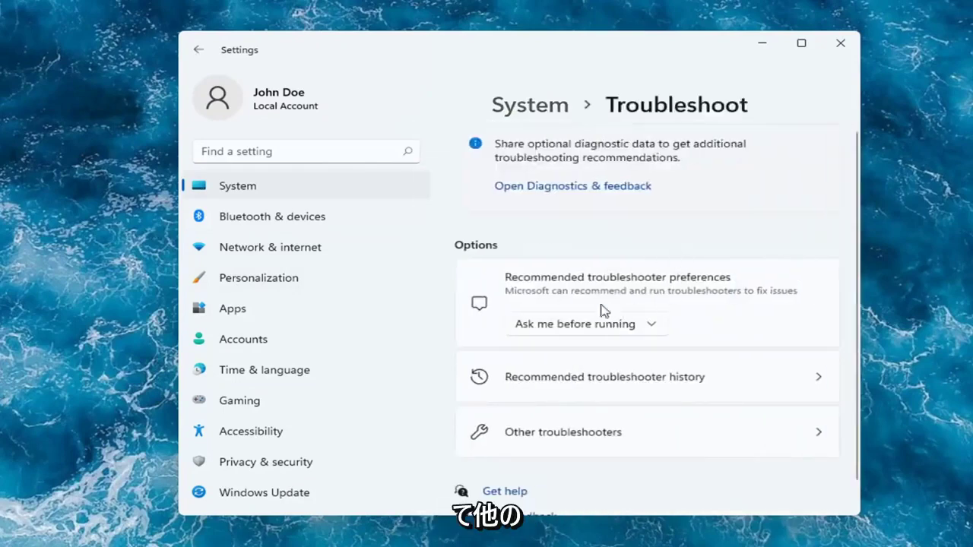
- Run the Printer troubleshooter from the Other troubleshooters list
click(600, 443)
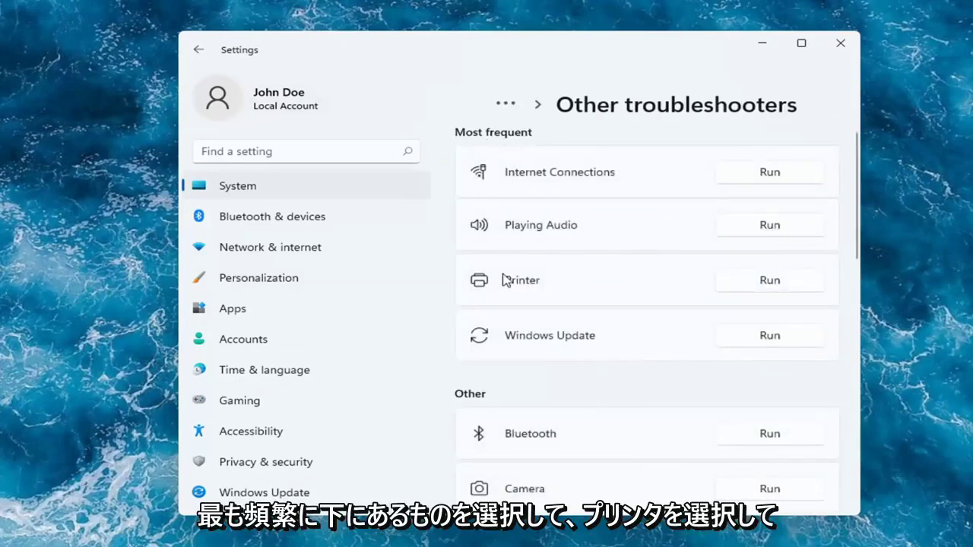
click(770, 281)
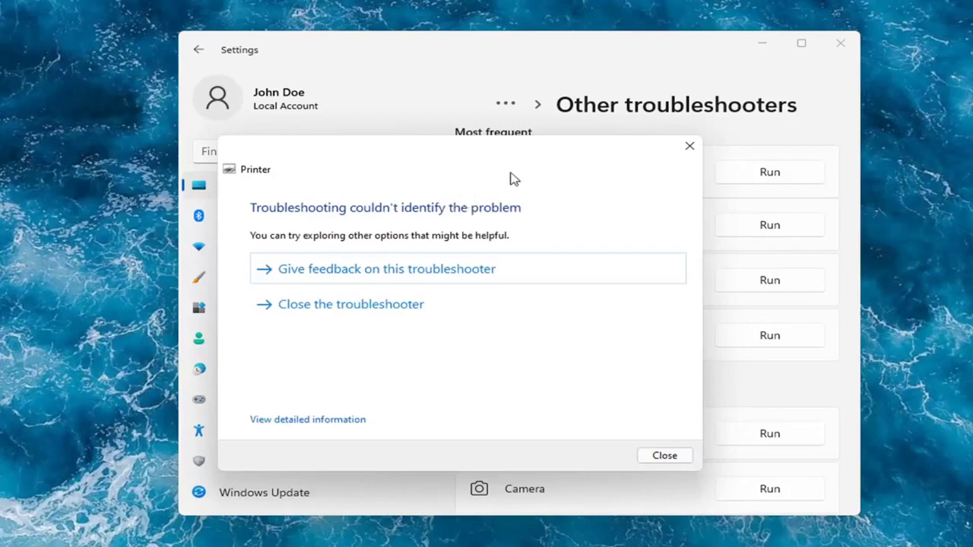
- Close the finished Printer troubleshooter
click(664, 457)
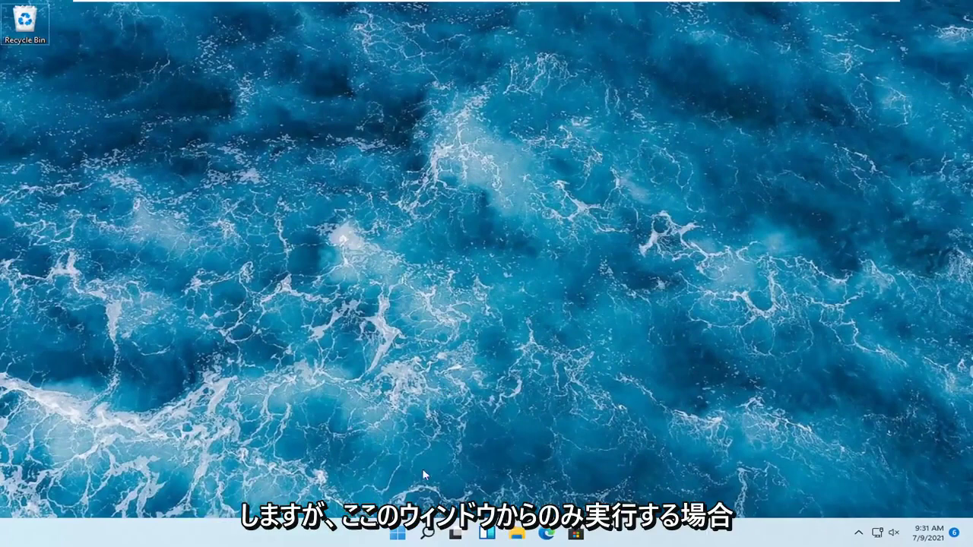
- Open Device Manager from the Start button's right-click menu
right_click(397, 535)
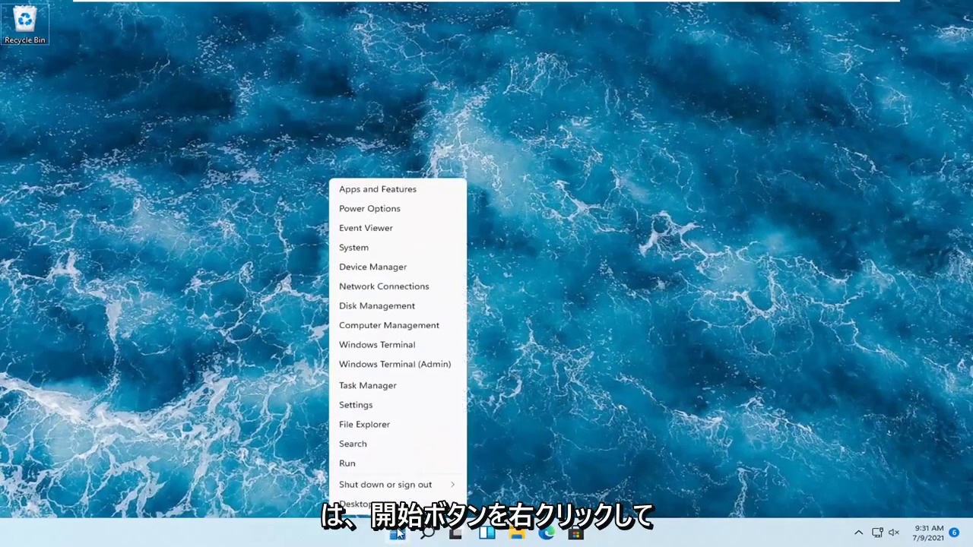
click(368, 270)
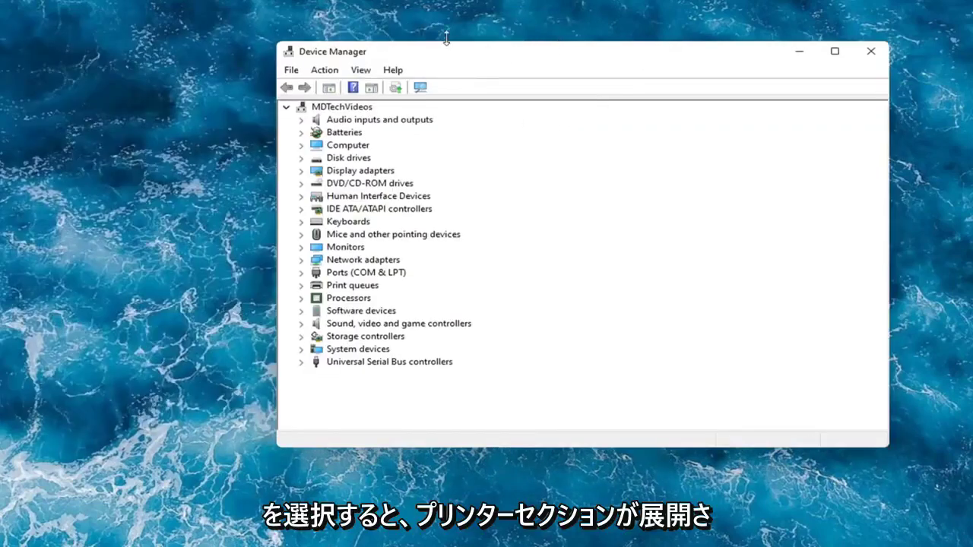
- Under Print queues, automatically search for an updated Microsoft Print to PDF driver
drag(477, 48, 409, 61)
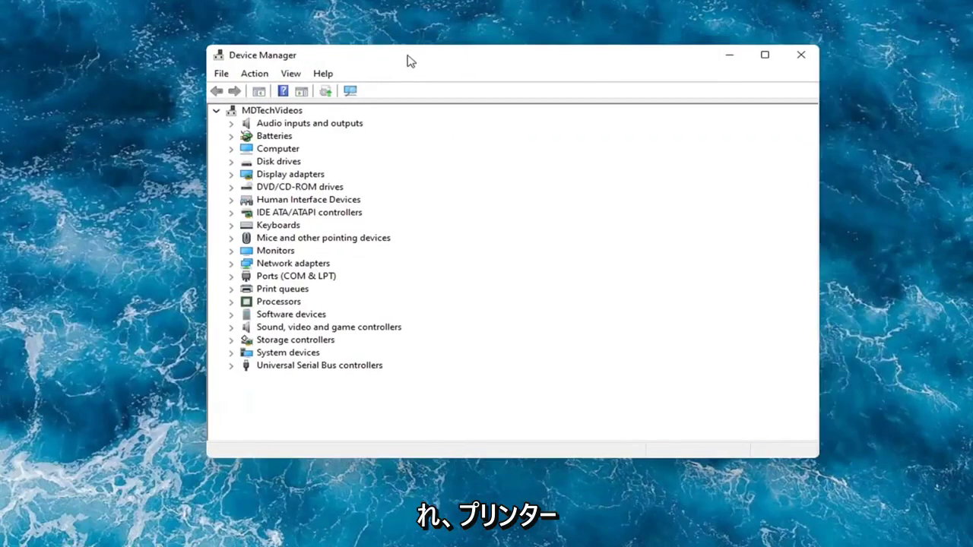
click(276, 294)
double_click(277, 294)
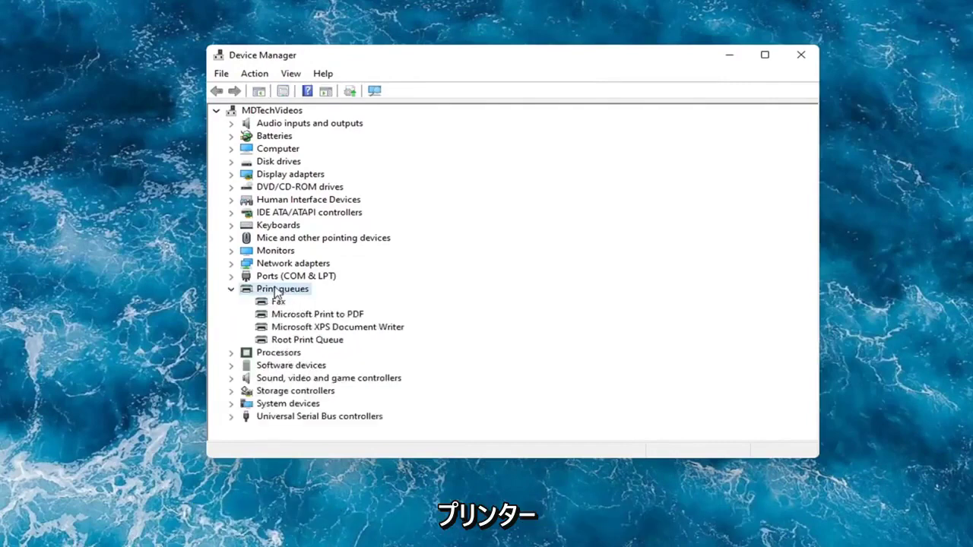
click(311, 315)
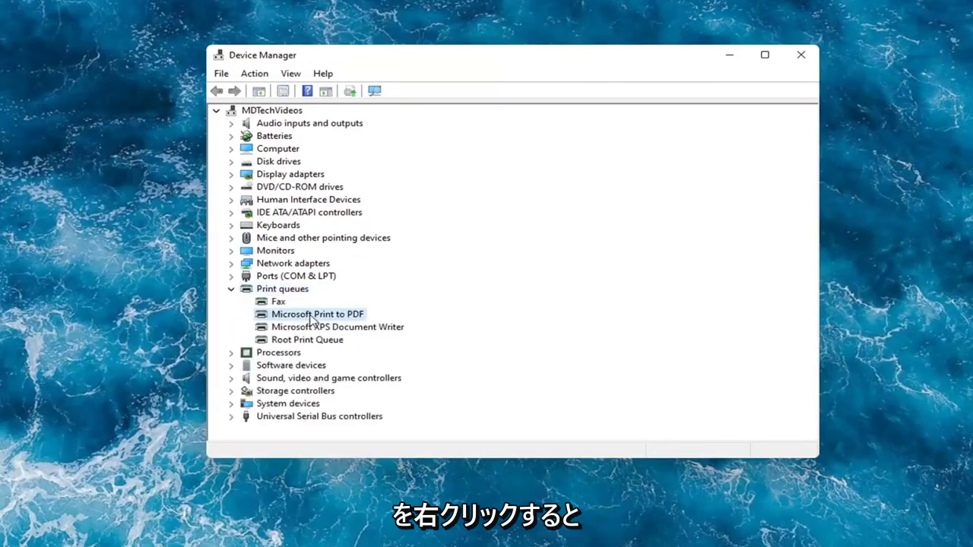
right_click(302, 313)
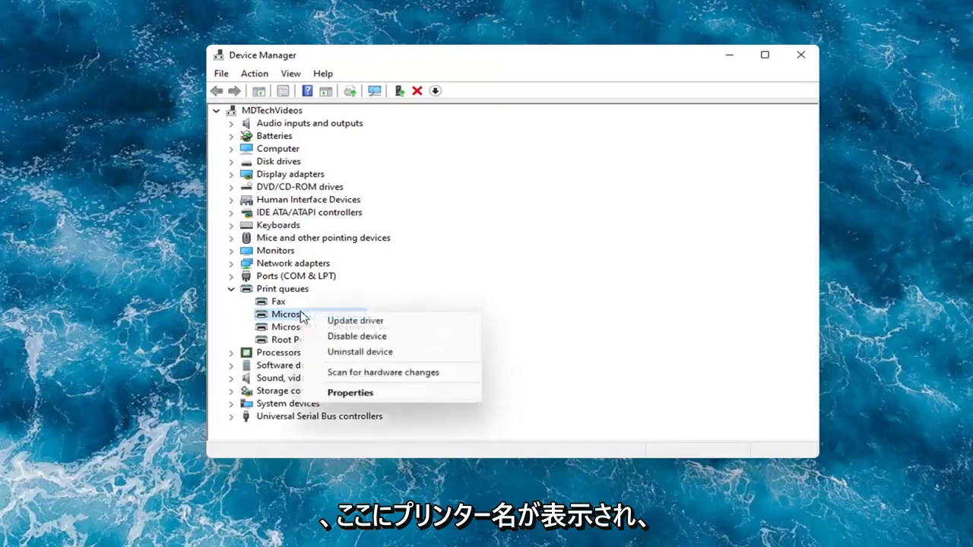
click(346, 321)
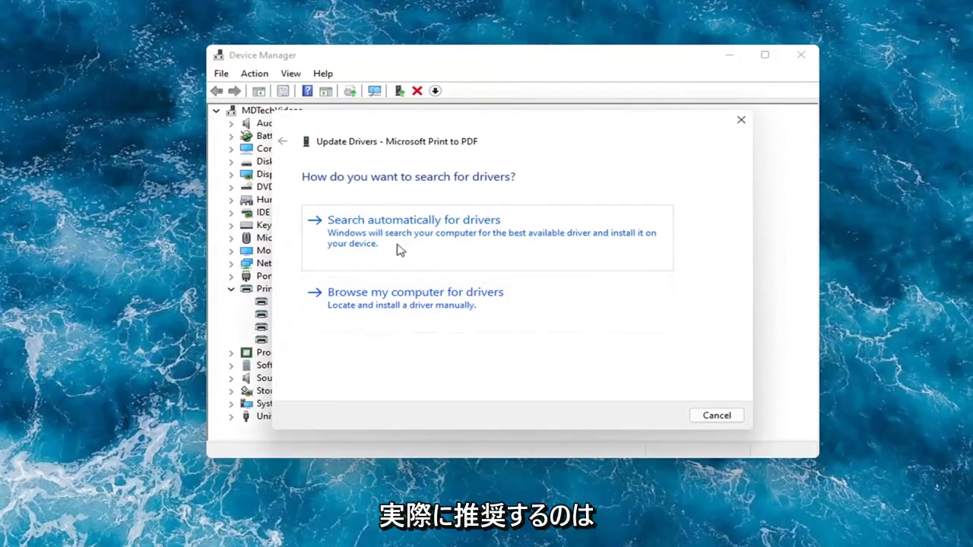
click(471, 240)
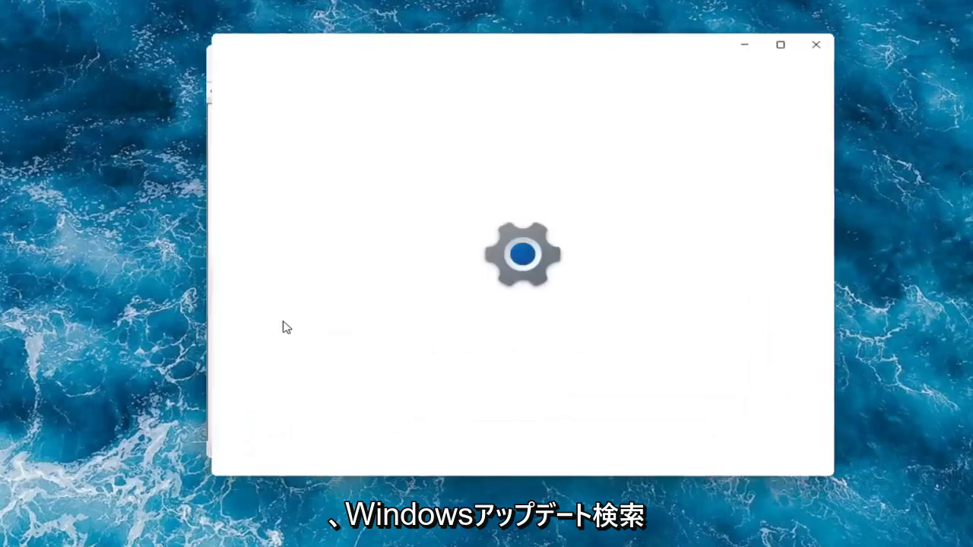
- Close Windows Update and start a manual driver pick for Microsoft Print to PDF
click(818, 37)
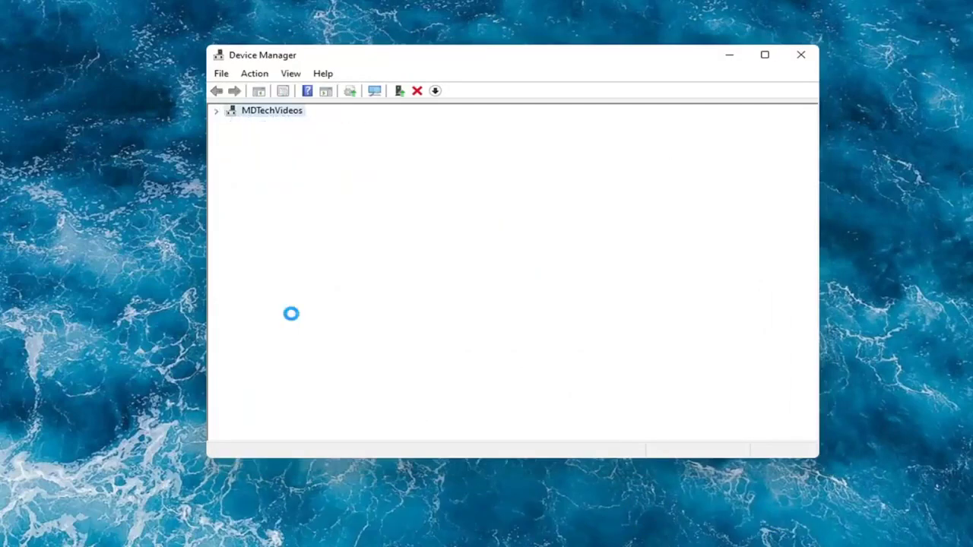
right_click(294, 320)
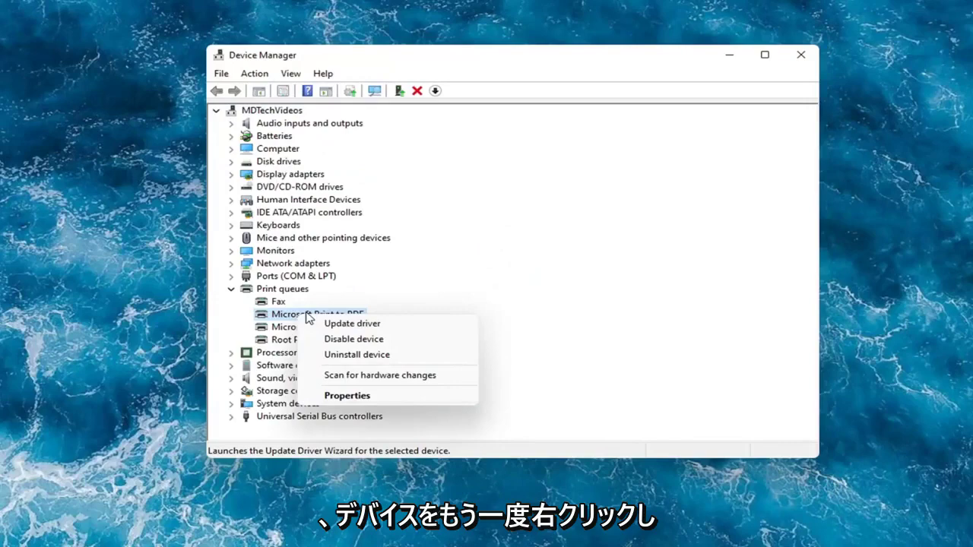
click(351, 327)
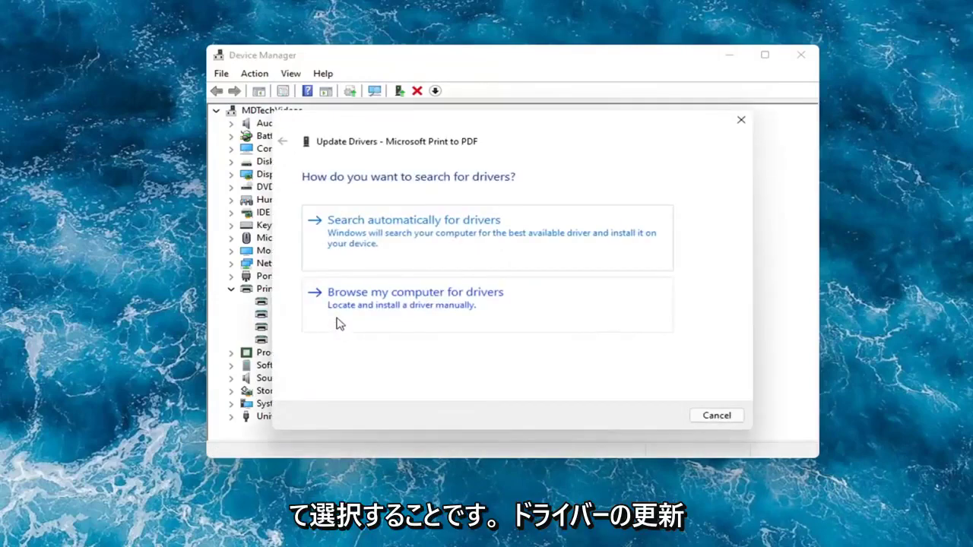
click(464, 313)
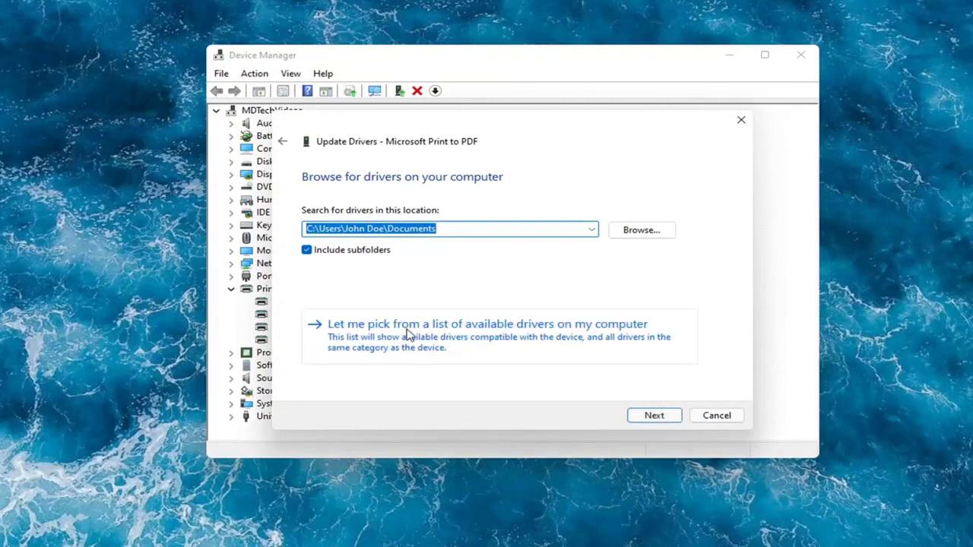
click(560, 332)
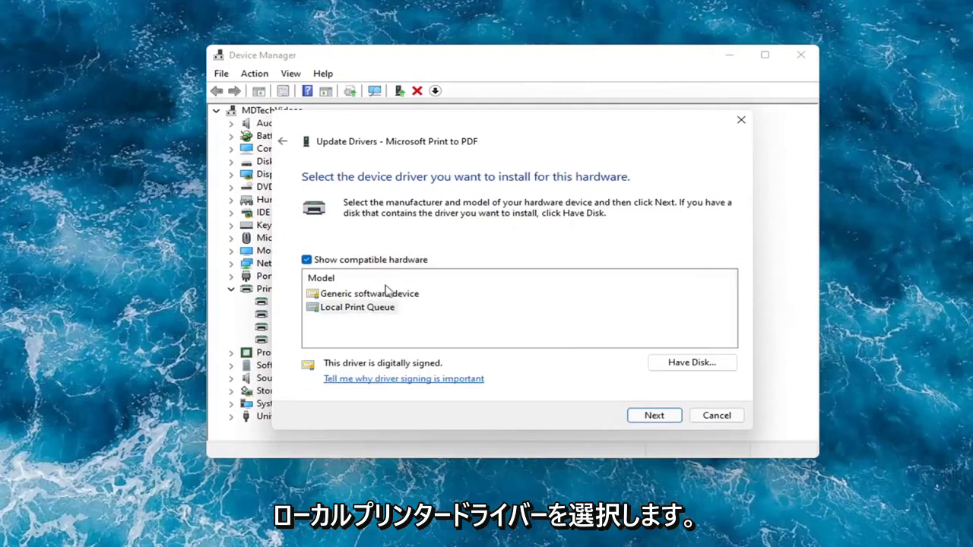
- Install the Local Print Queue driver, then close Device Manager
click(355, 296)
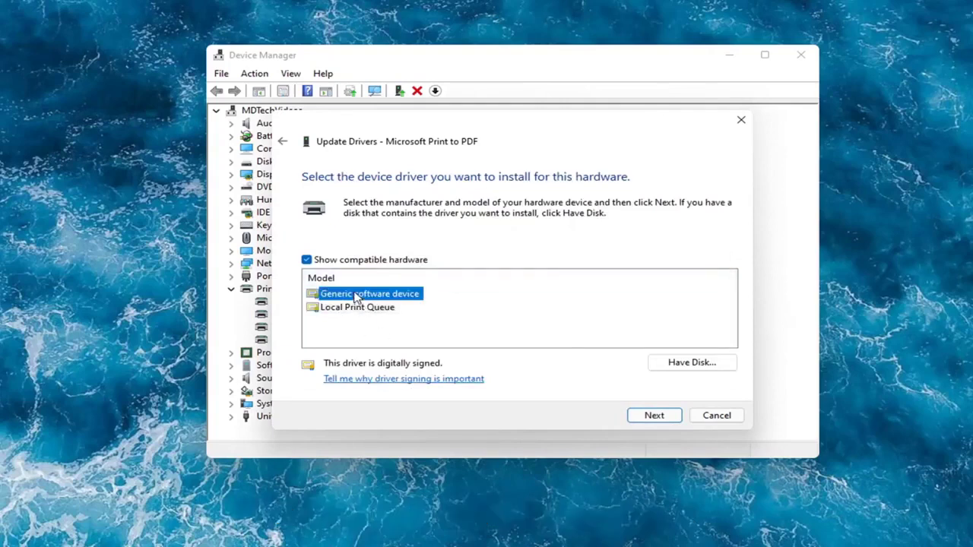
click(354, 308)
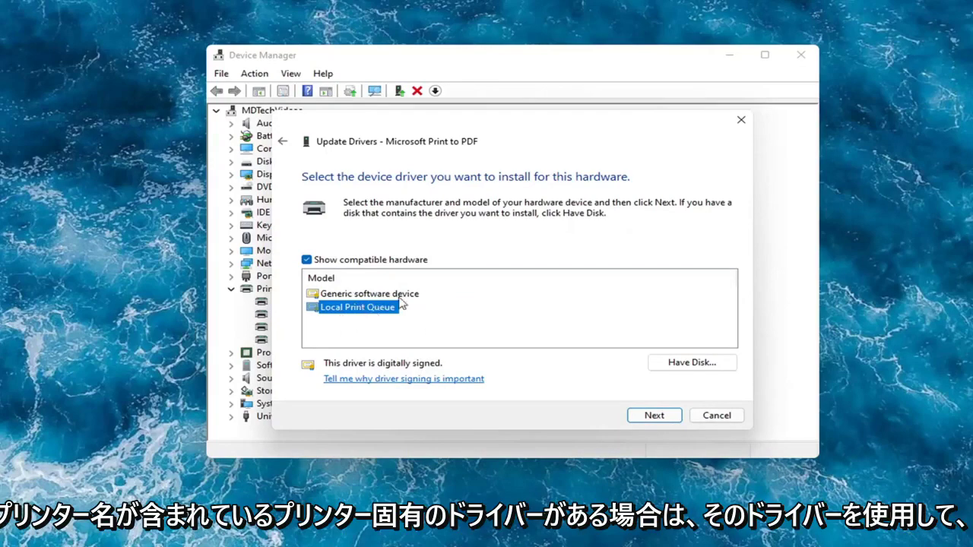
click(639, 420)
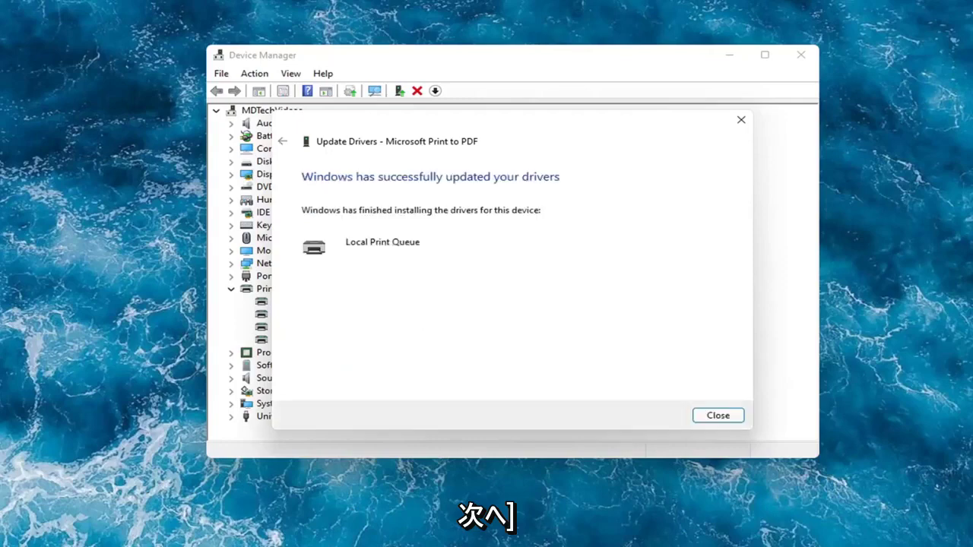
click(741, 120)
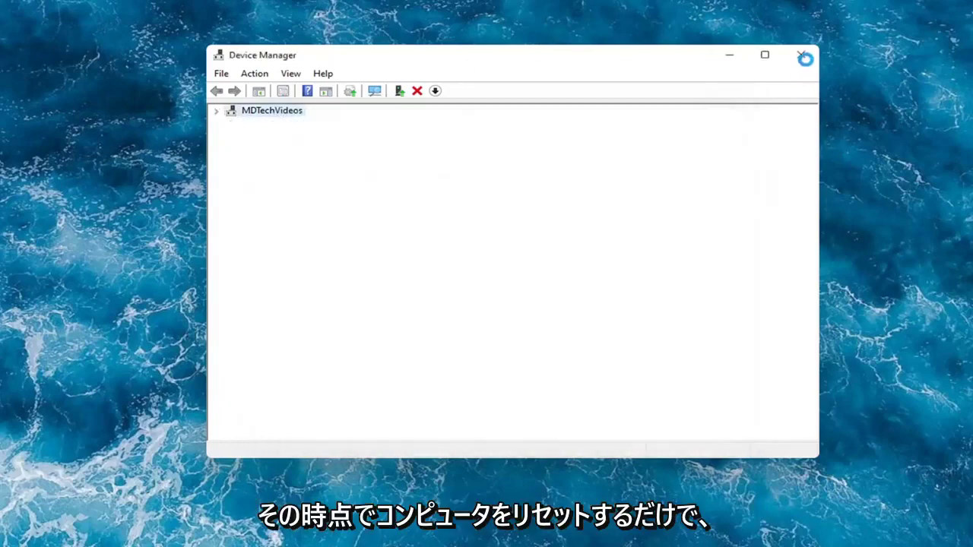
click(801, 55)
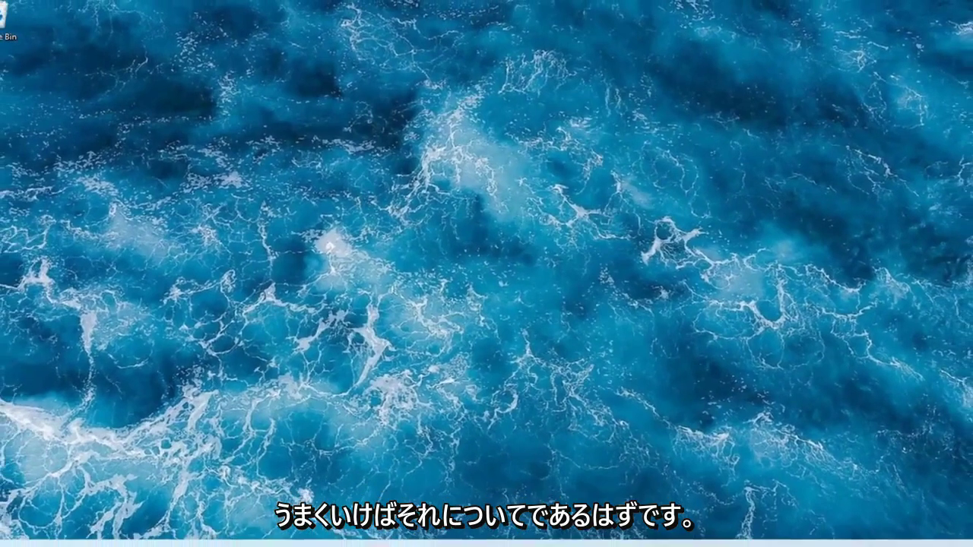